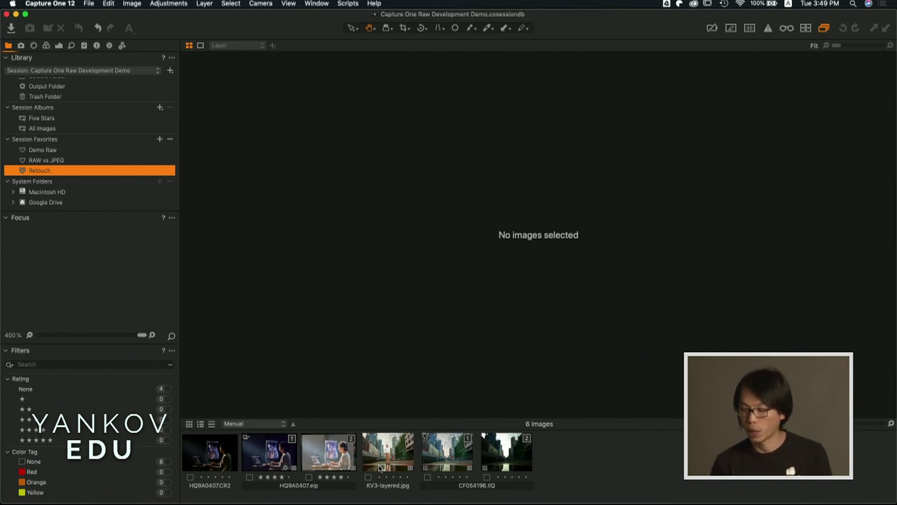
- Compare the finished composite KV3-layered.jpg with the dark second variant of the street photo CF054196.IIQ
left_click(382, 456)
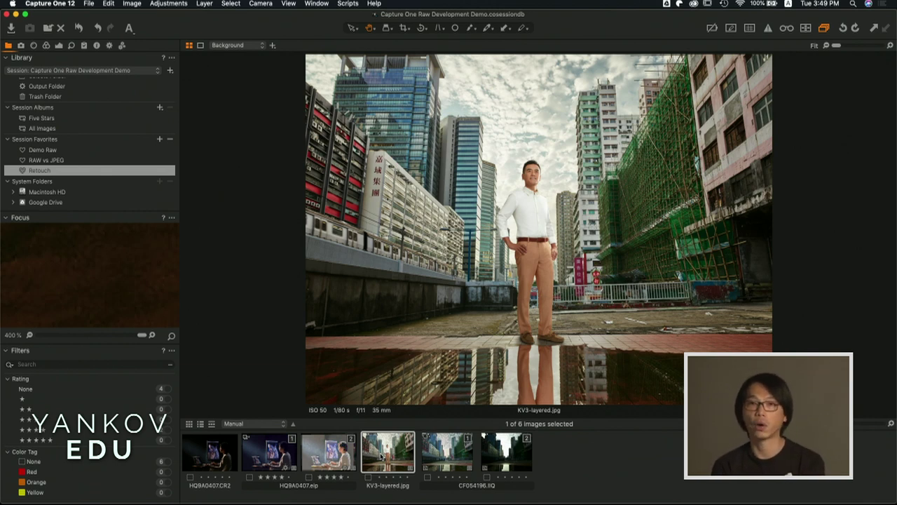
left_click(509, 460)
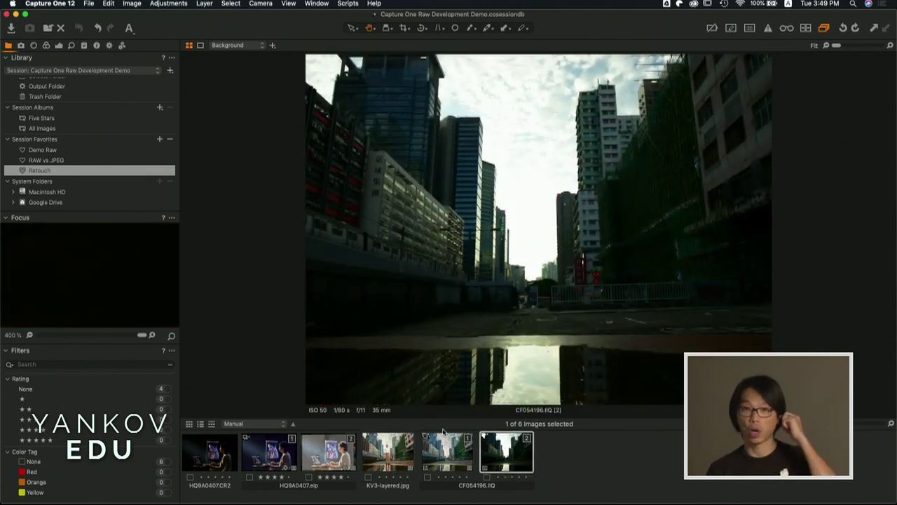
left_click(386, 452)
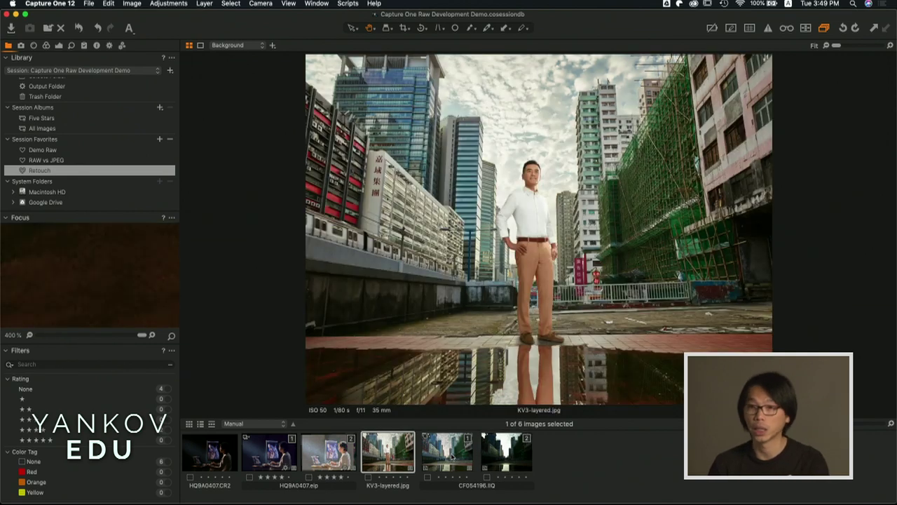
left_click(514, 457)
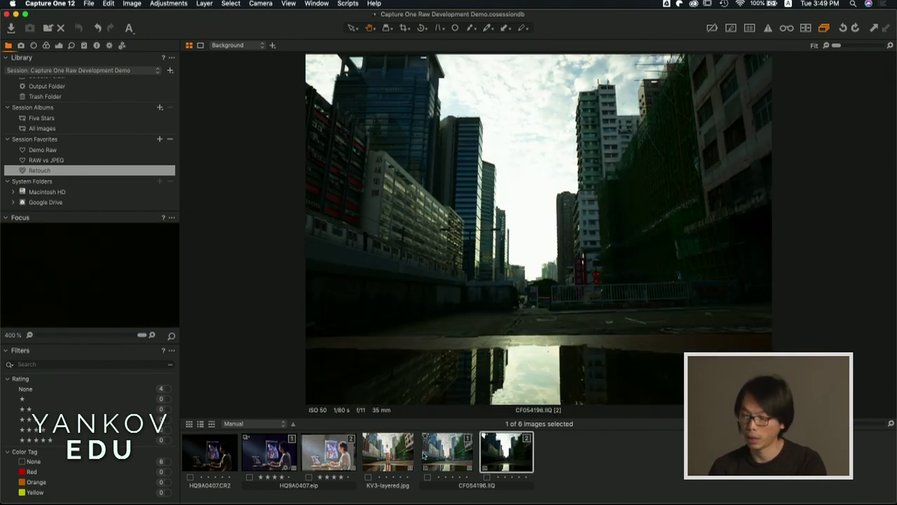
left_click(406, 457)
left_click(508, 460)
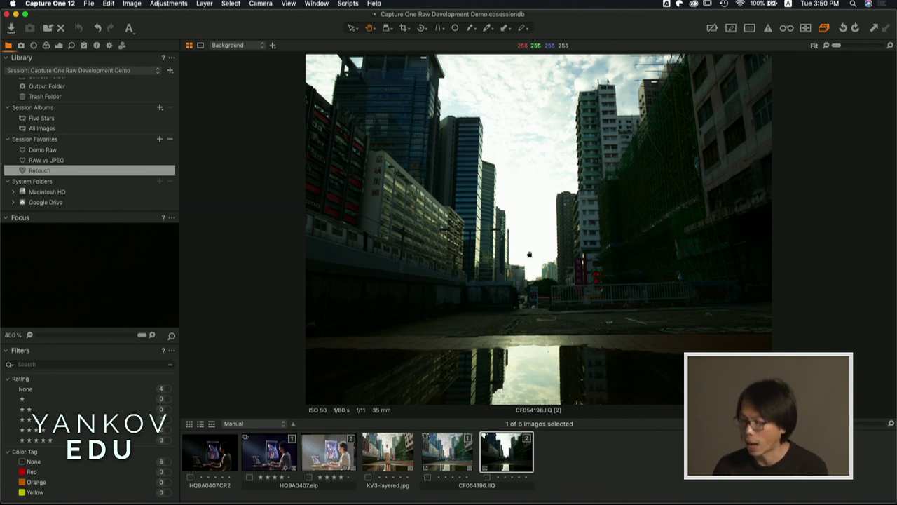
- Compare the two variants of CF054196.IIQ, and show the exposure and High Dynamic Range adjustments of the first variant
left_click(452, 459)
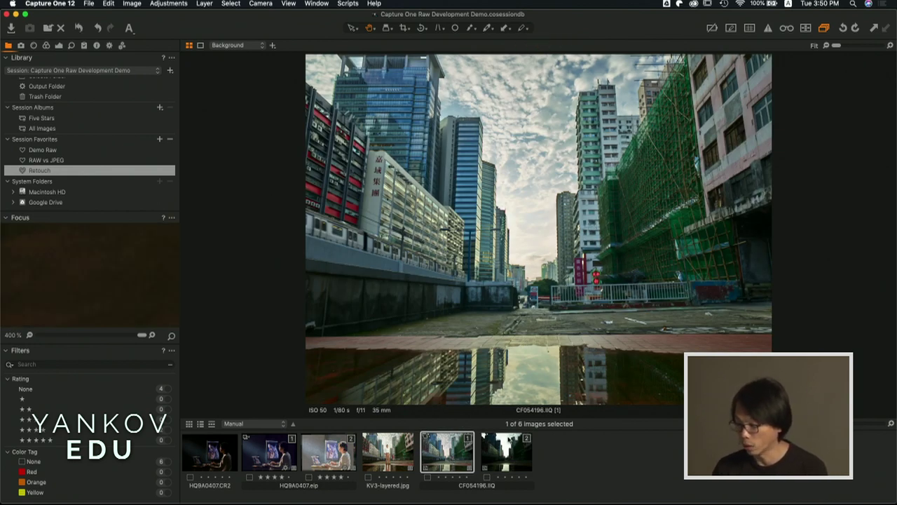
left_click(509, 455)
left_click(457, 455)
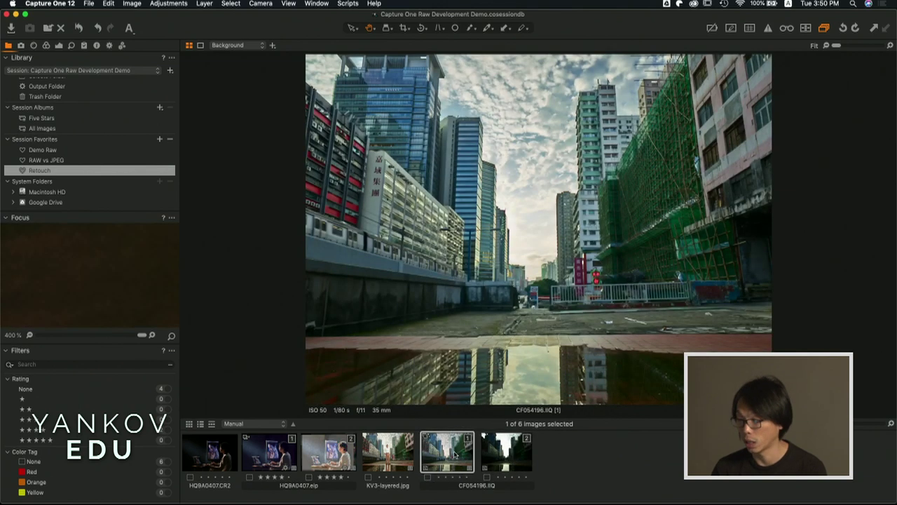
left_click(503, 456)
left_click(441, 457)
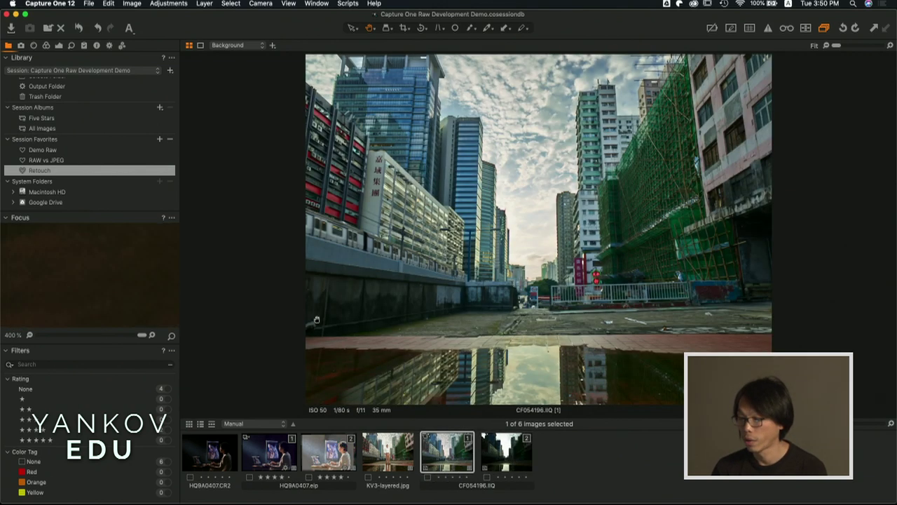
left_click(59, 46)
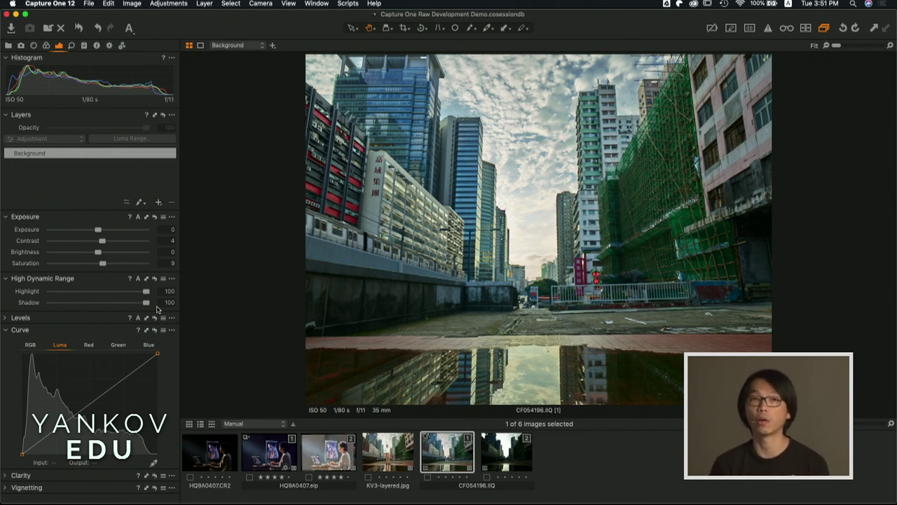
- Compare the composite KV3-layered.jpg with the developed first variant of CF054196.IIQ, ending on the composite
left_click(387, 452)
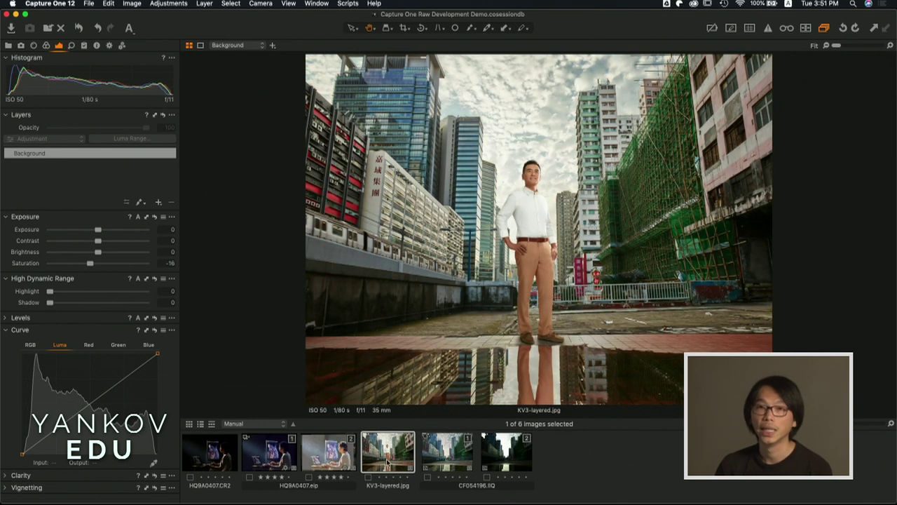
left_click(446, 452)
left_click(393, 458)
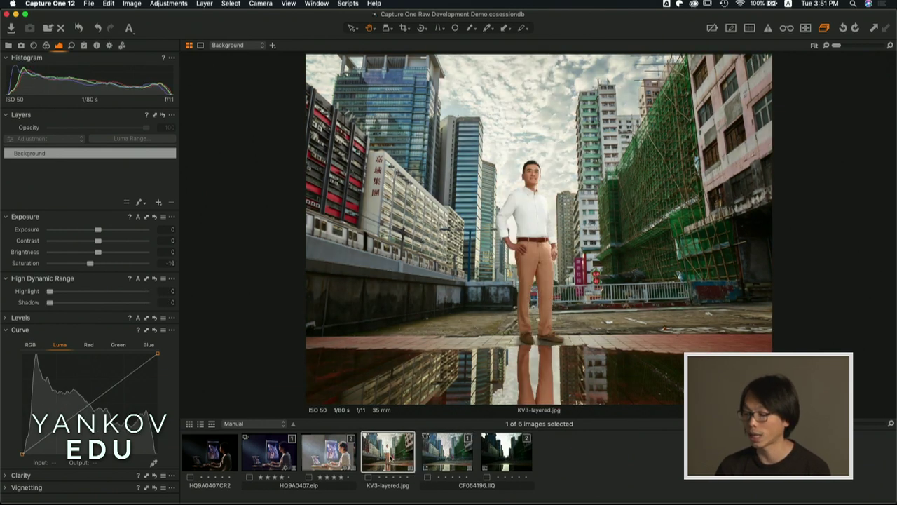
left_click(461, 457)
left_click(410, 457)
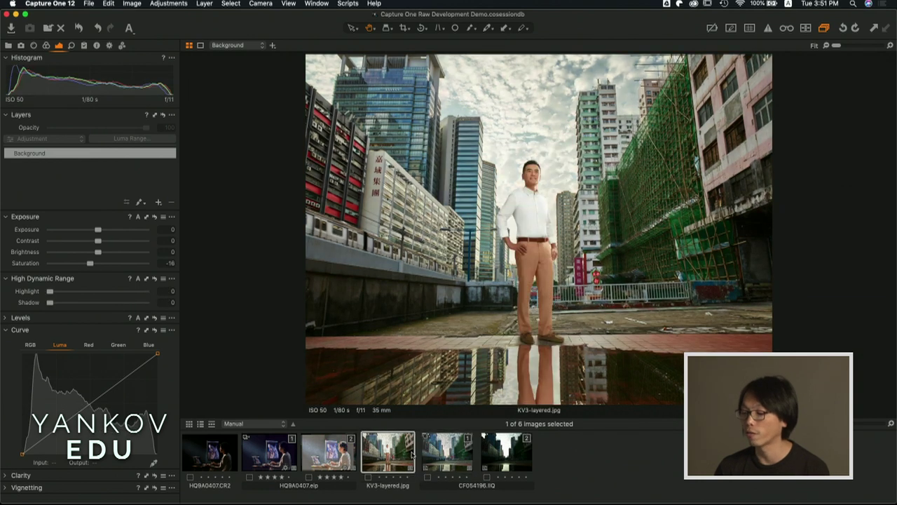
left_click(446, 457)
left_click(402, 456)
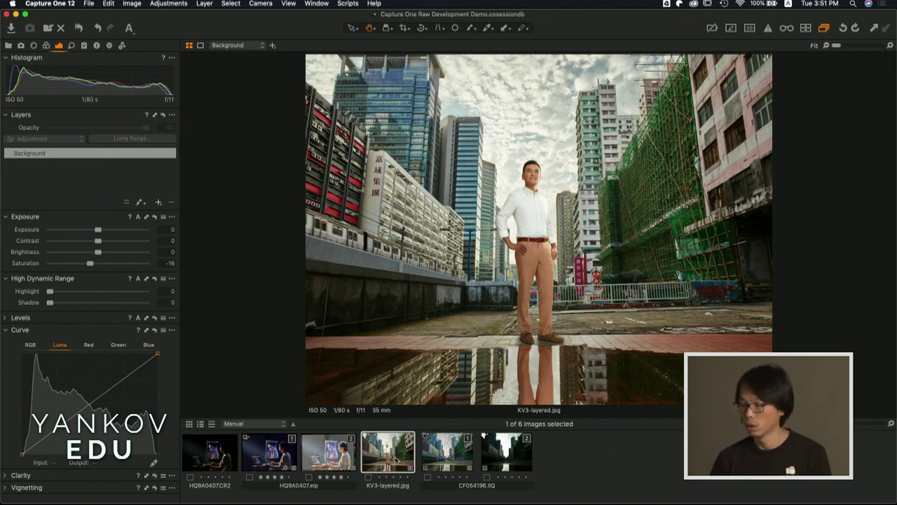
- Inspect the man's face, shirt, belt and trousers in KV3-layered.jpg at 100%, and return to the whole image
left_click(530, 184)
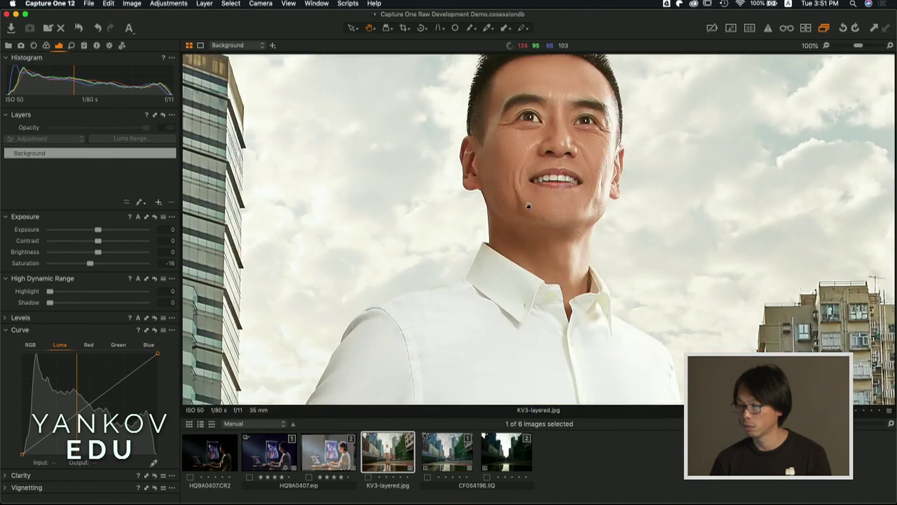
left_click_drag(551, 216, 502, 286)
scroll(503, 286, "down", 15)
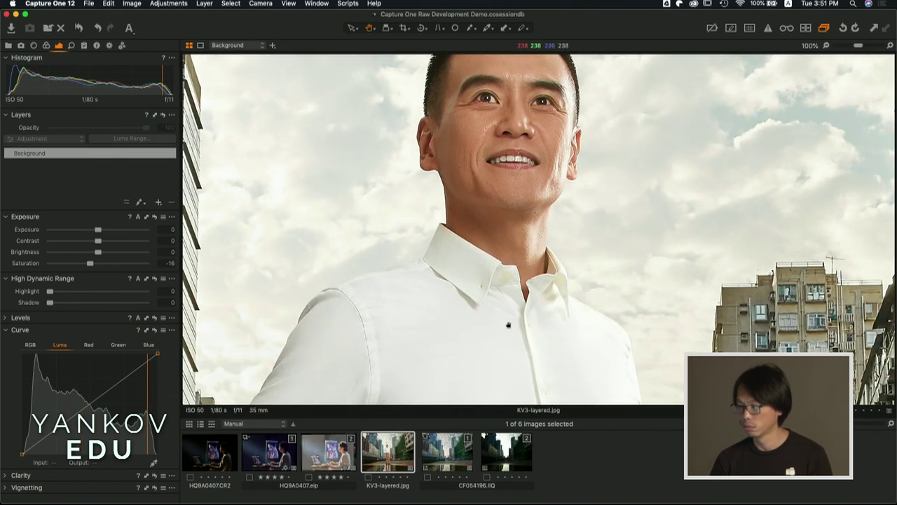
scroll(479, 205, "down", 15)
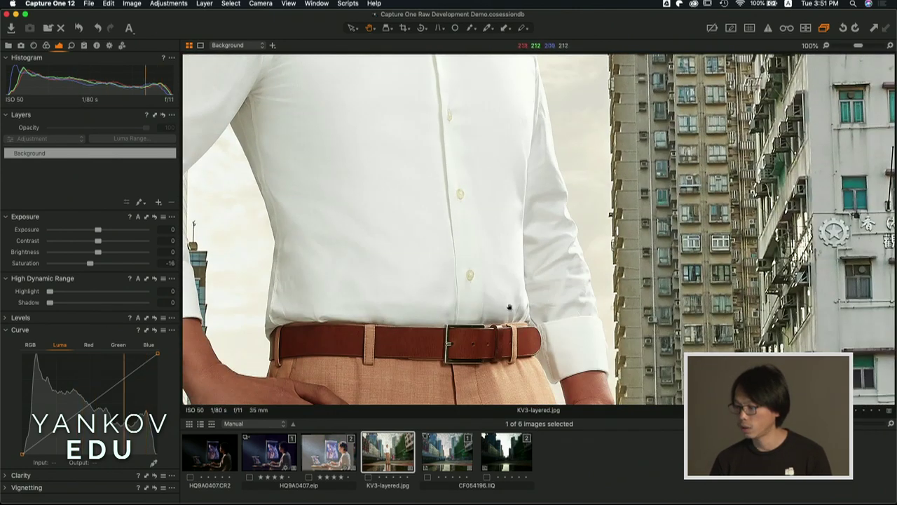
scroll(481, 238, "down", 1)
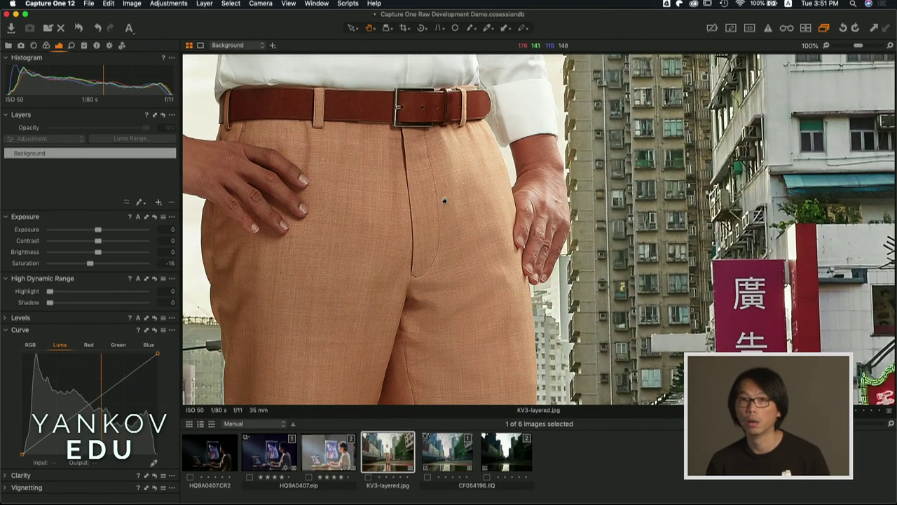
scroll(482, 239, "up", 5)
scroll(482, 239, "left", 5)
scroll(475, 222, "up", 10)
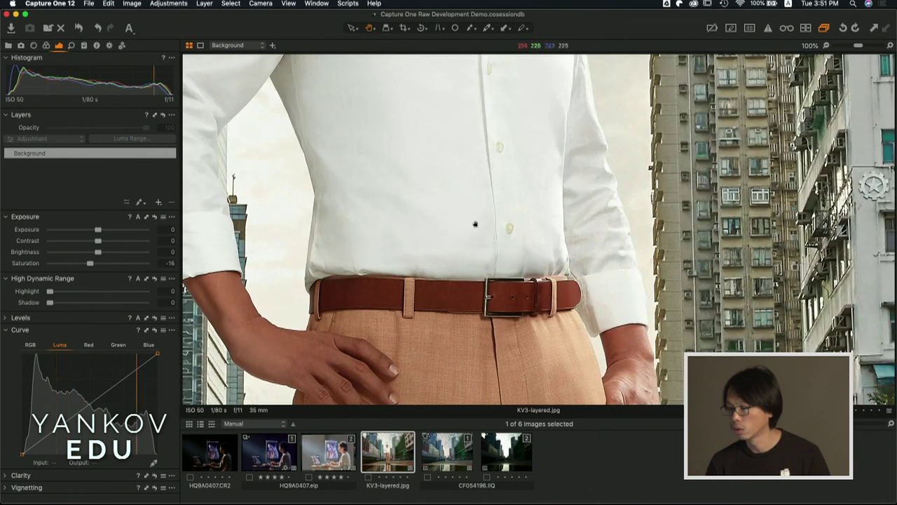
scroll(490, 341, "up", 6)
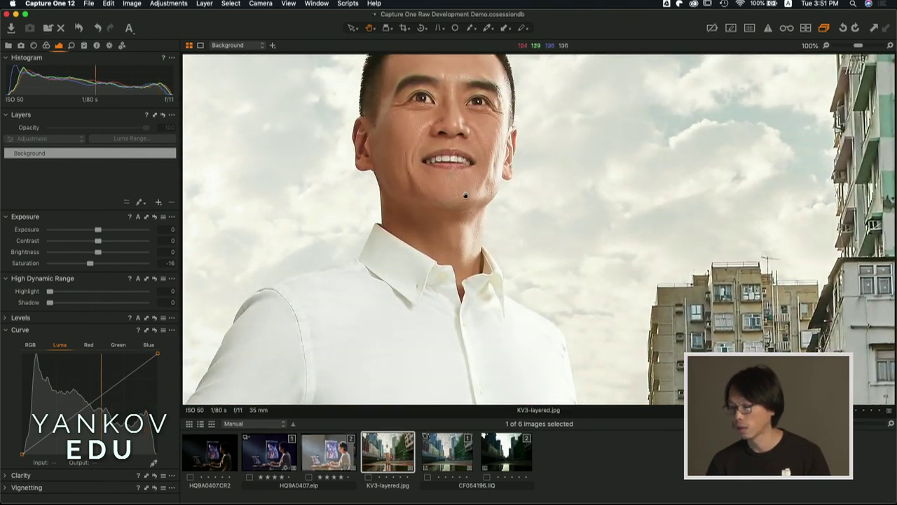
left_click(457, 259)
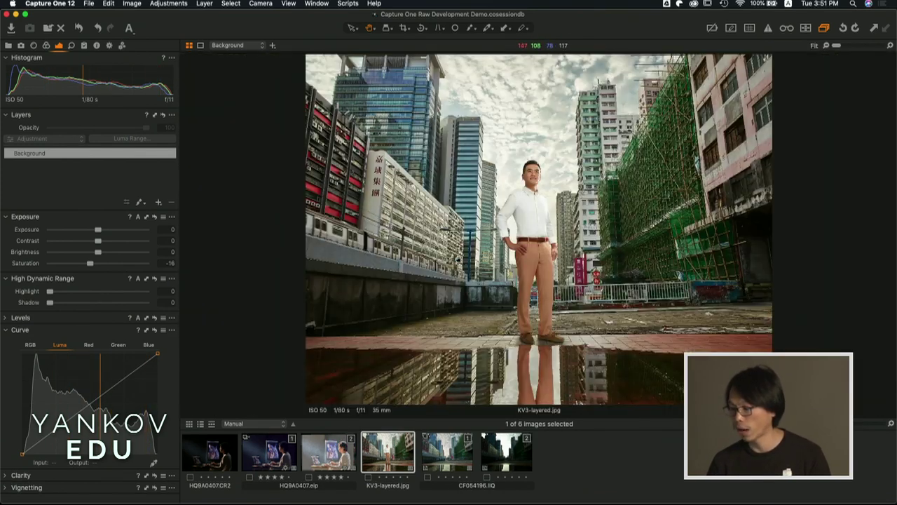
- Inspect the man's shoes and the leg reflections in the puddle at 100%, and return to the whole image
left_click(527, 361)
scroll(540, 242, "up", 3)
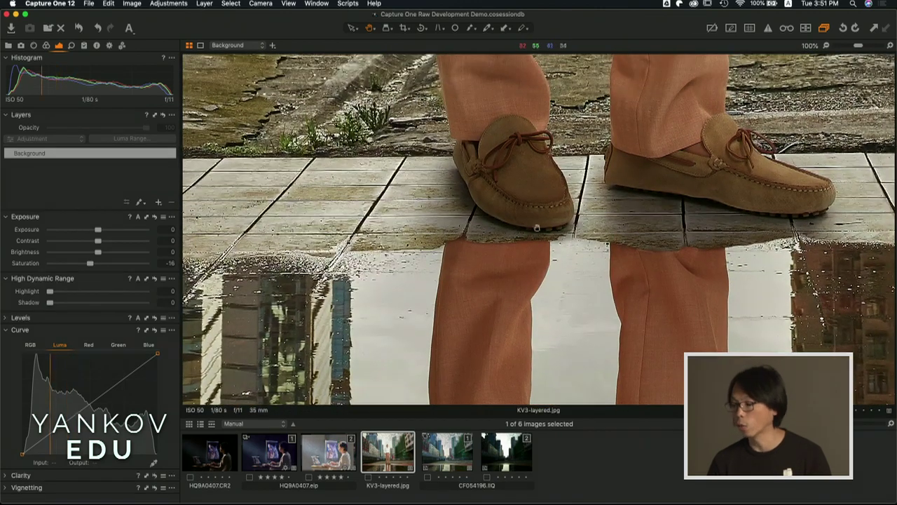
scroll(530, 224, "down", 10)
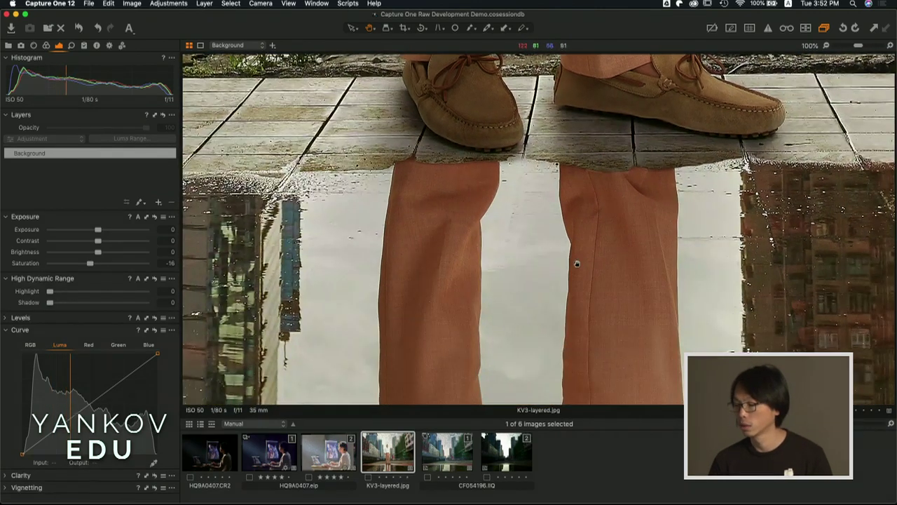
scroll(555, 147, "right", 2)
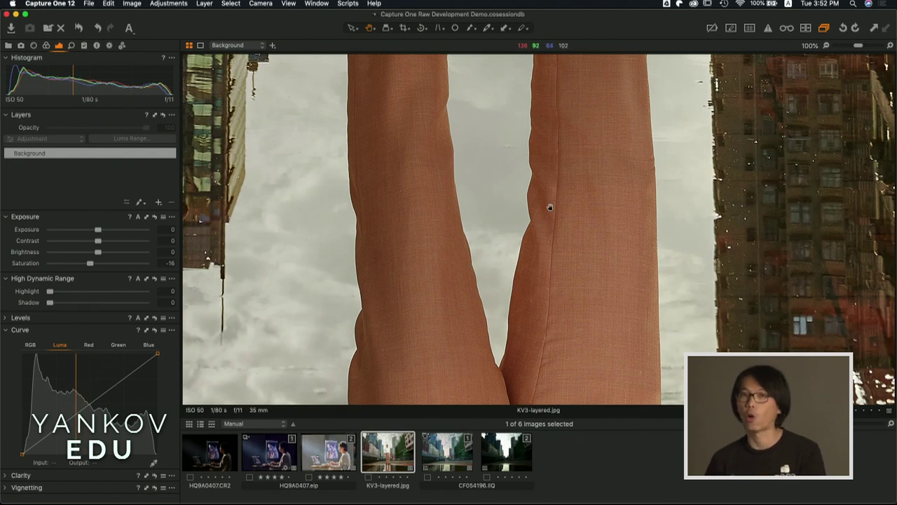
key("super+0")
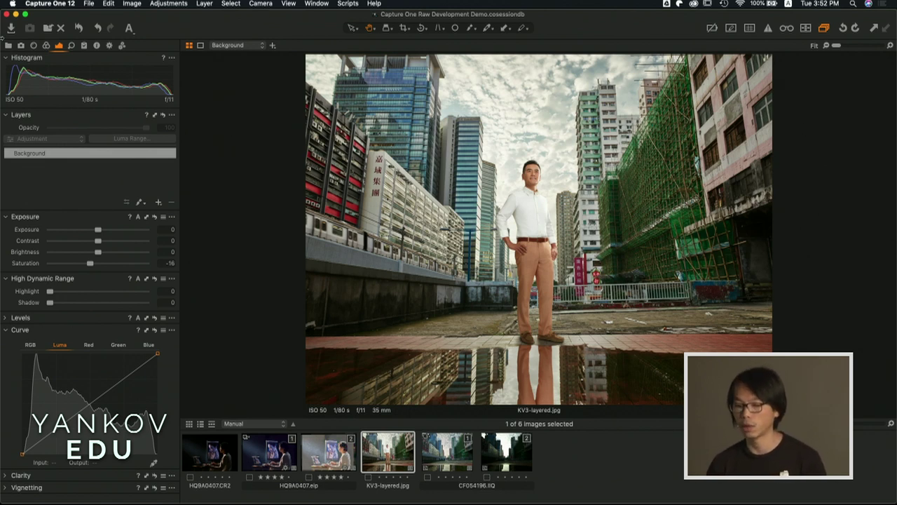
- Open the Demo Raw session favorite and display the portrait 20171115-PhaseOneTrichromatic-Test35747.IIQ
left_click(8, 45)
left_click(44, 161)
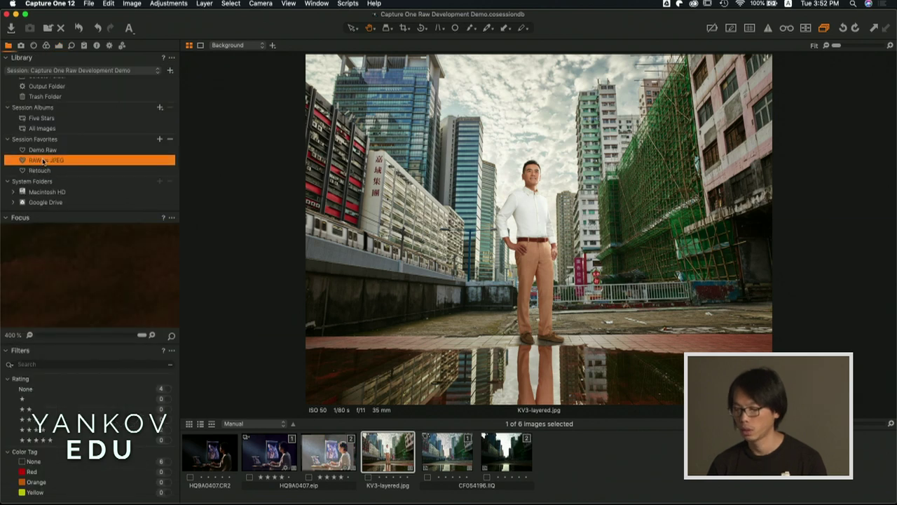
left_click(46, 148)
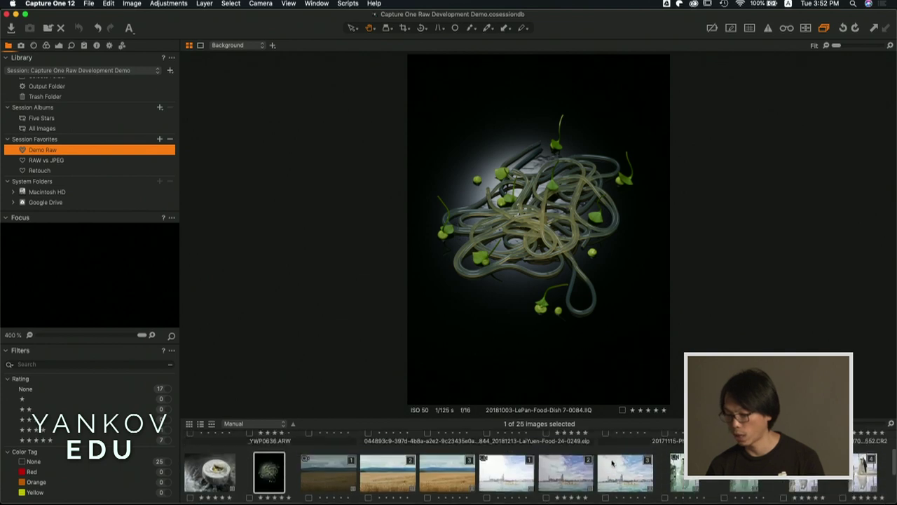
scroll(623, 454, "down", 2)
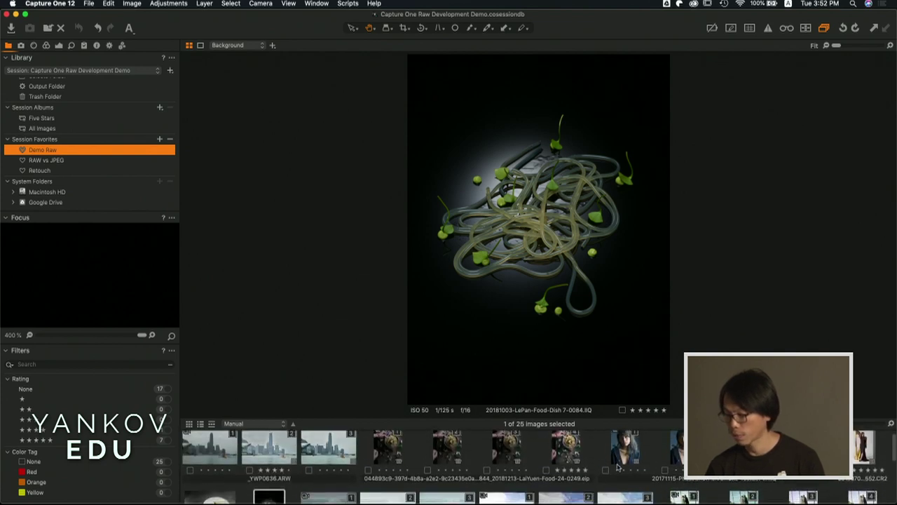
left_click(628, 446)
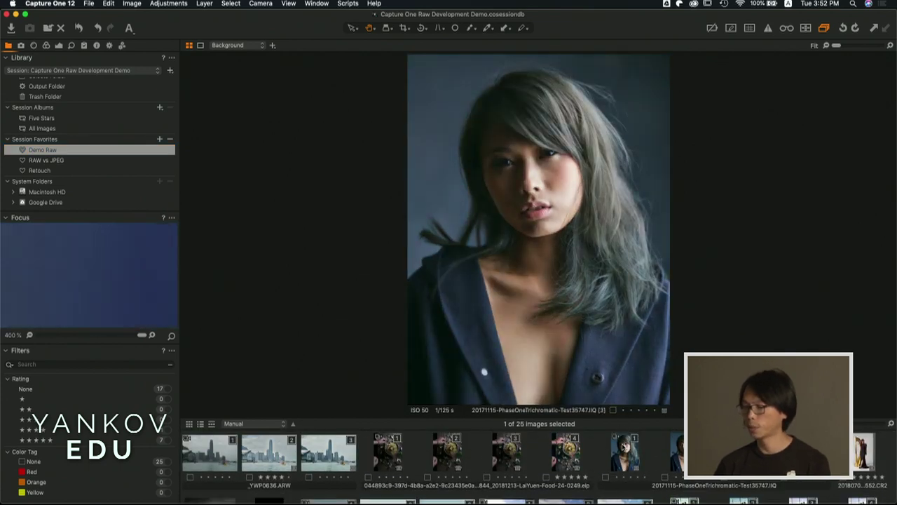
- Compare the color and contrast of the portrait's variants, ending on the first variant
key("Right")
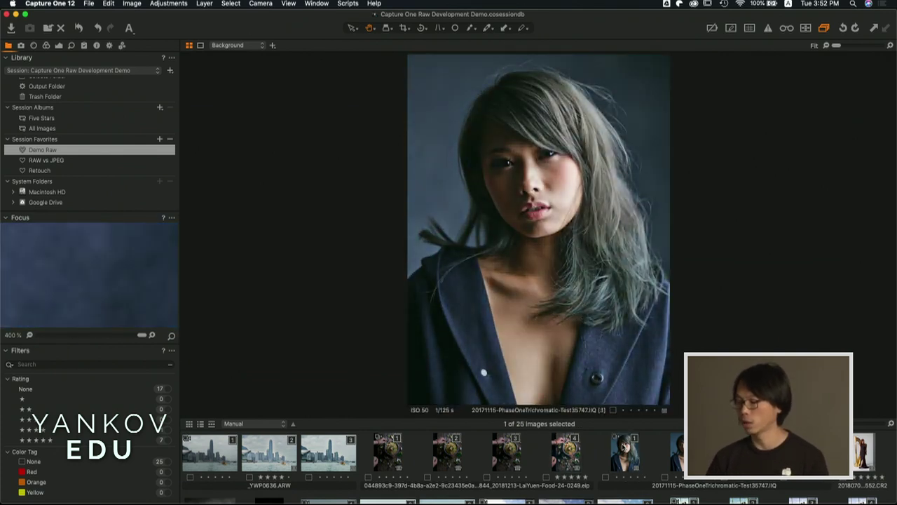
key("Left")
key("Right")
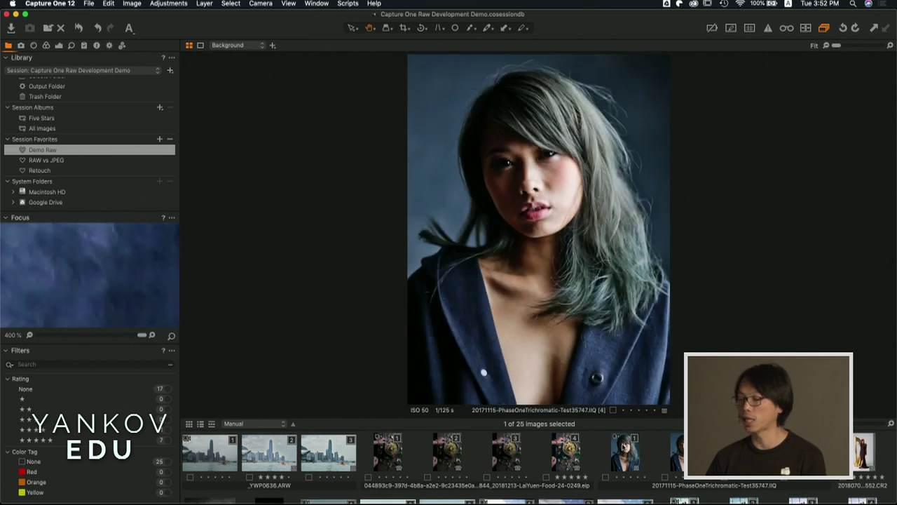
key("Right")
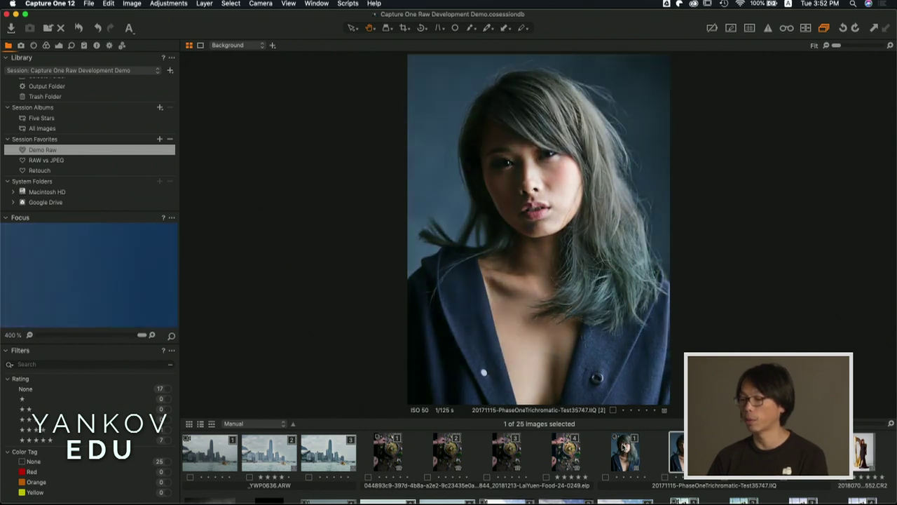
key("Left")
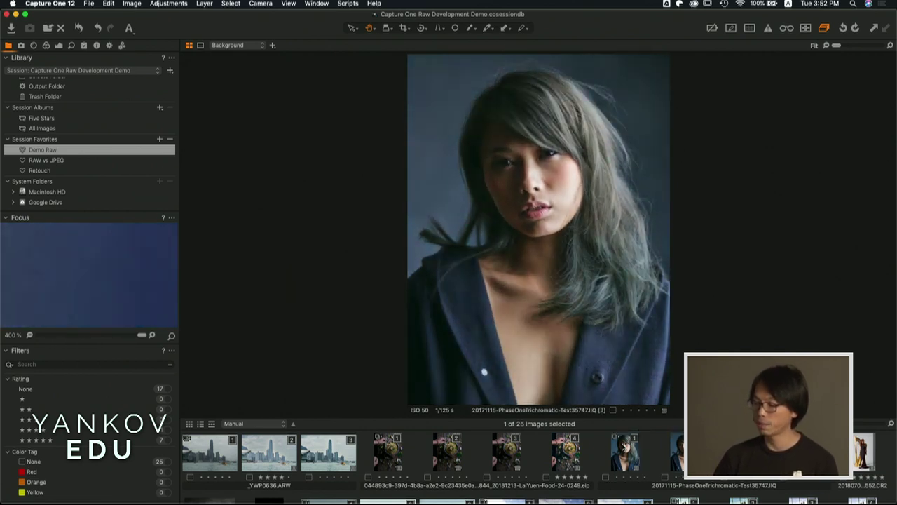
key("Right")
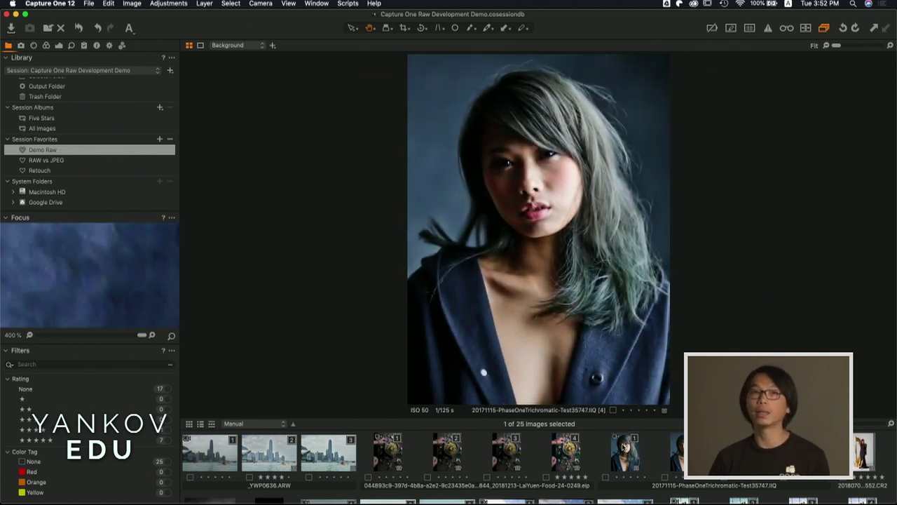
key("Left")
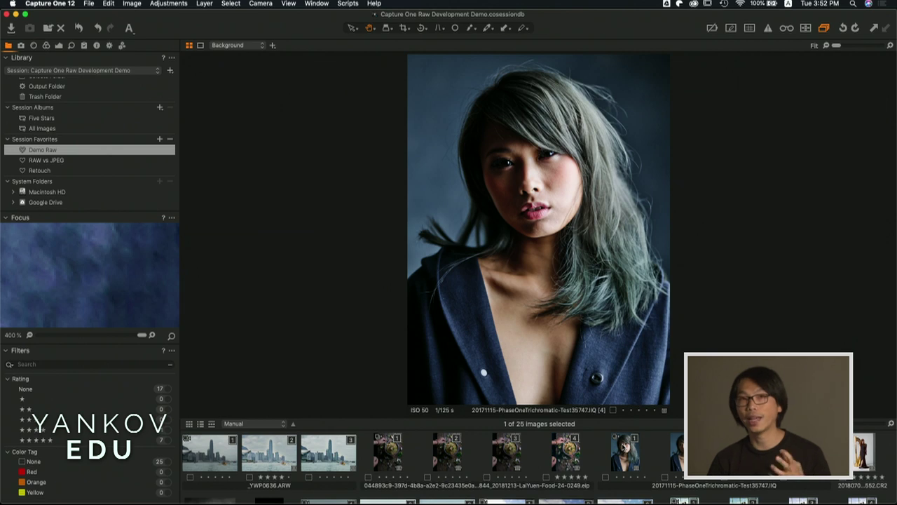
left_click(623, 449)
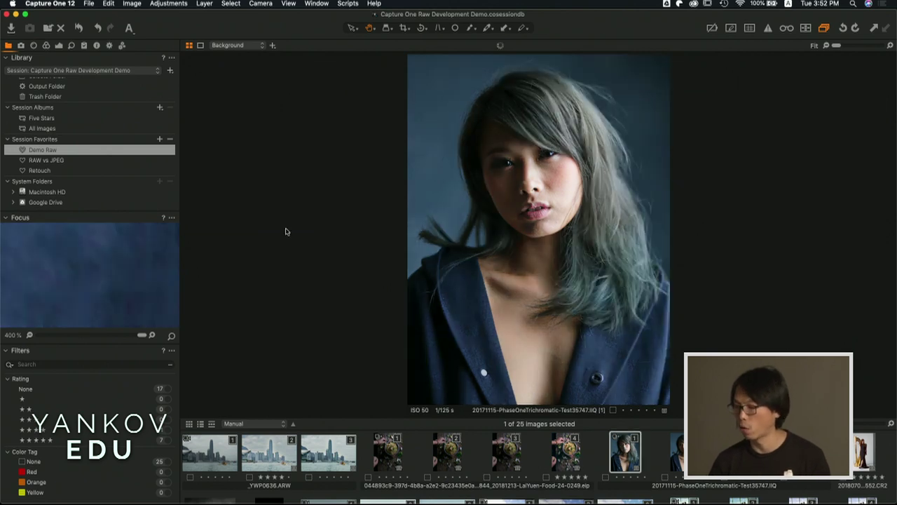
- Shift the portrait's shadows toward blue and its highlights slightly toward red with the 3-way Color Balance
left_click(46, 46)
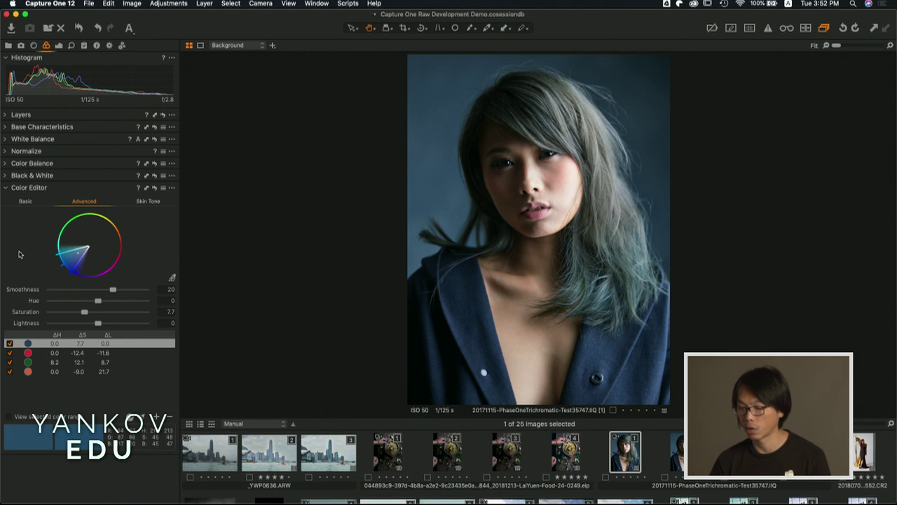
left_click(7, 165)
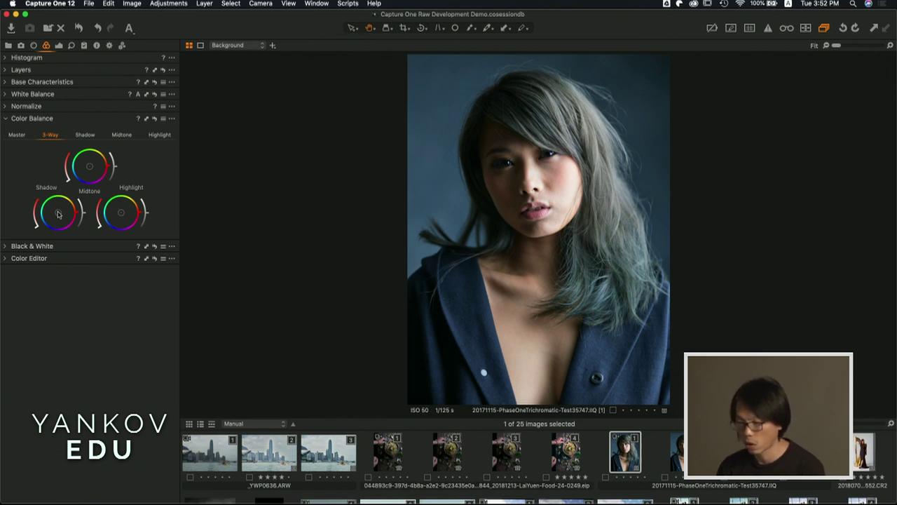
left_click_drag(59, 213, 55, 215)
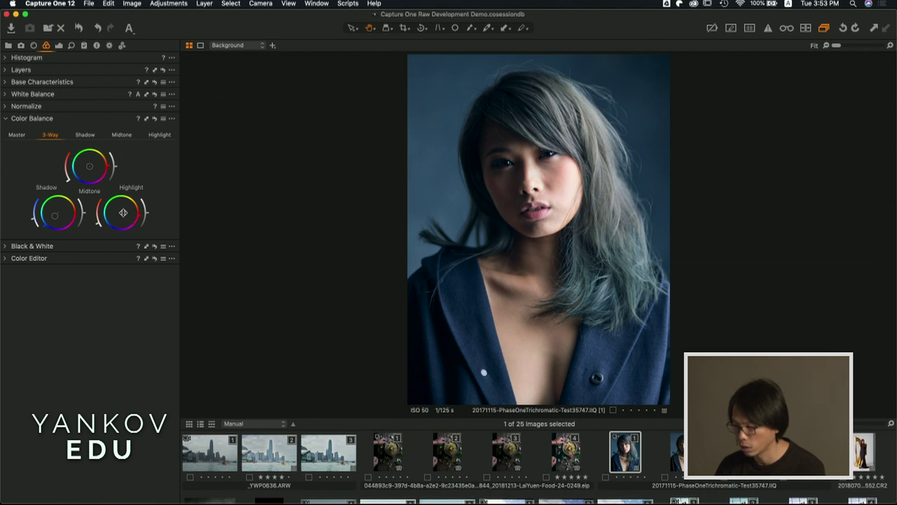
- Compare the portrait with and without the Color Balance adjustment, and finish by resetting the adjustment
left_click(154, 119)
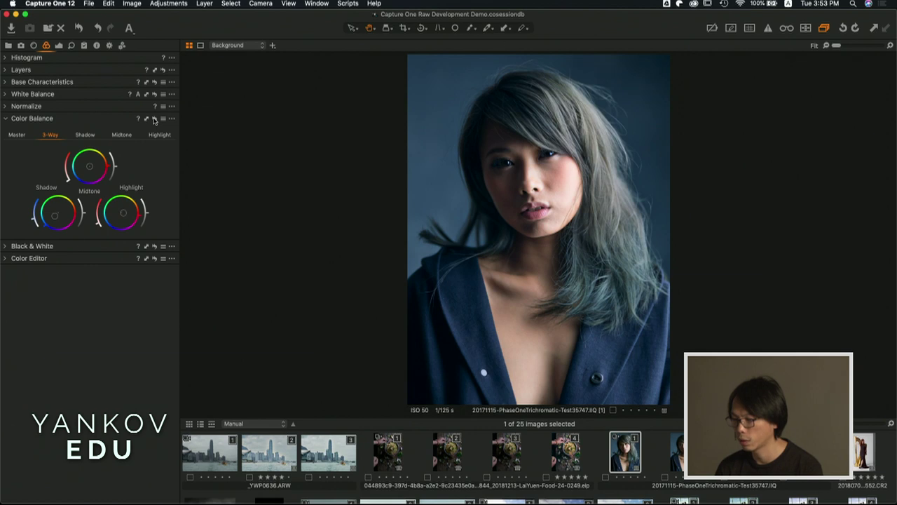
left_click(154, 119)
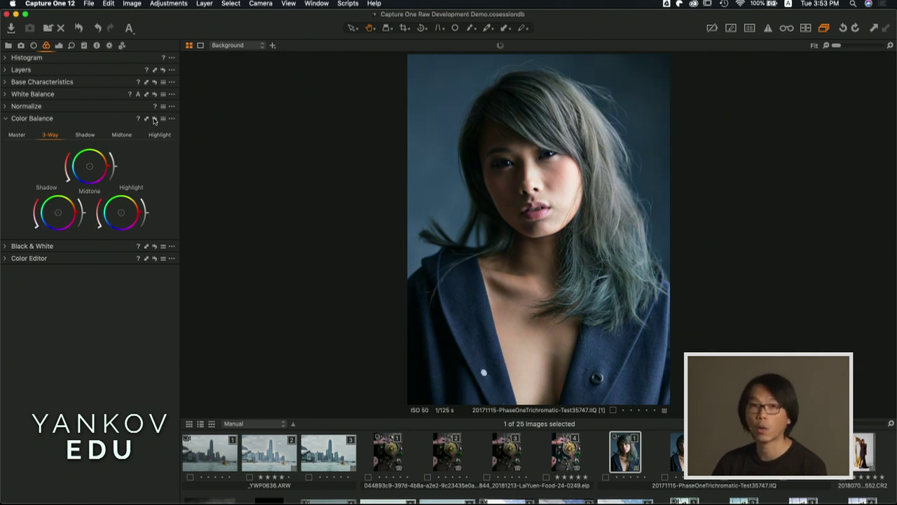
left_click(154, 119)
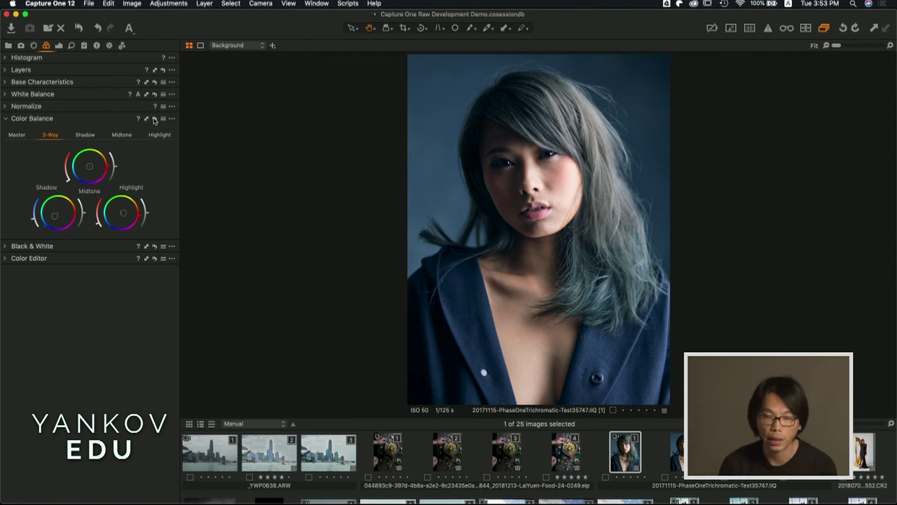
left_click(154, 119)
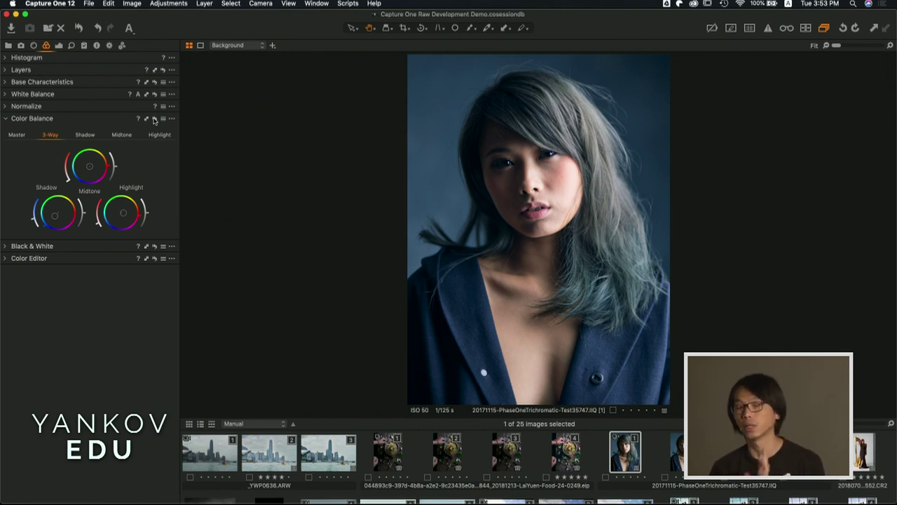
left_click(154, 120)
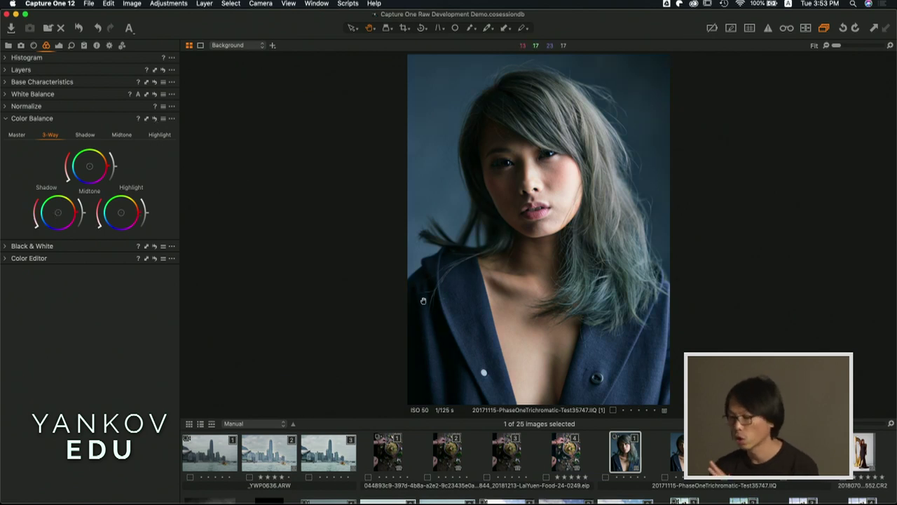
- Process the portrait with only the PSD Round Trip recipe enabled, as a 16-bit Adobe RGB (1998) PSD opening in Adobe Photoshop CC 2019
left_click(109, 46)
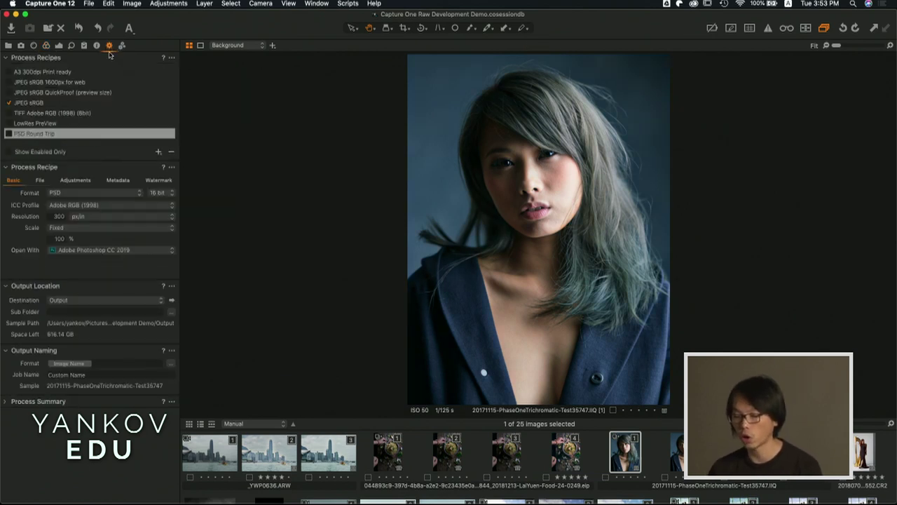
left_click(9, 133)
left_click(10, 103)
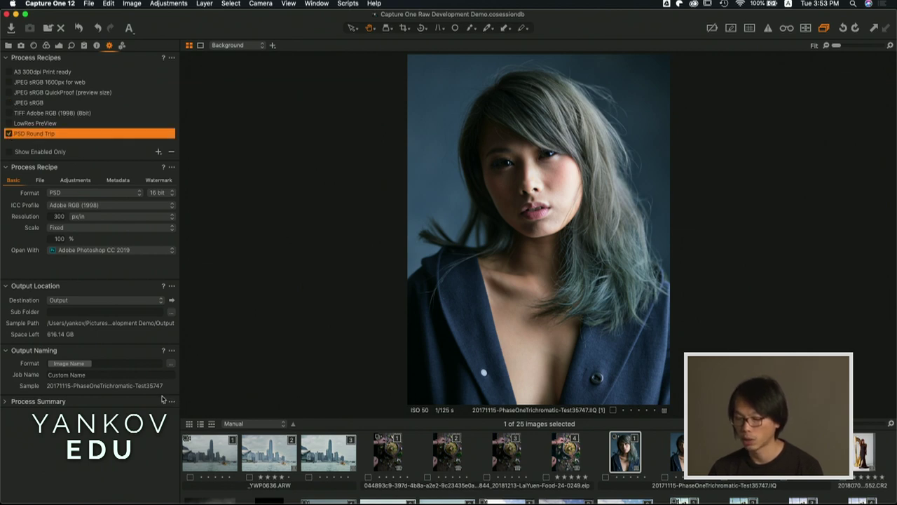
left_click(6, 402)
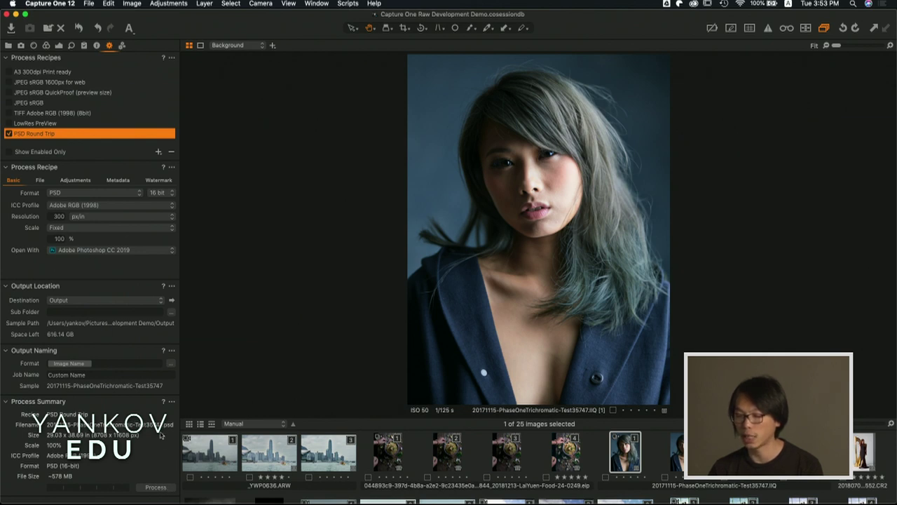
left_click(157, 488)
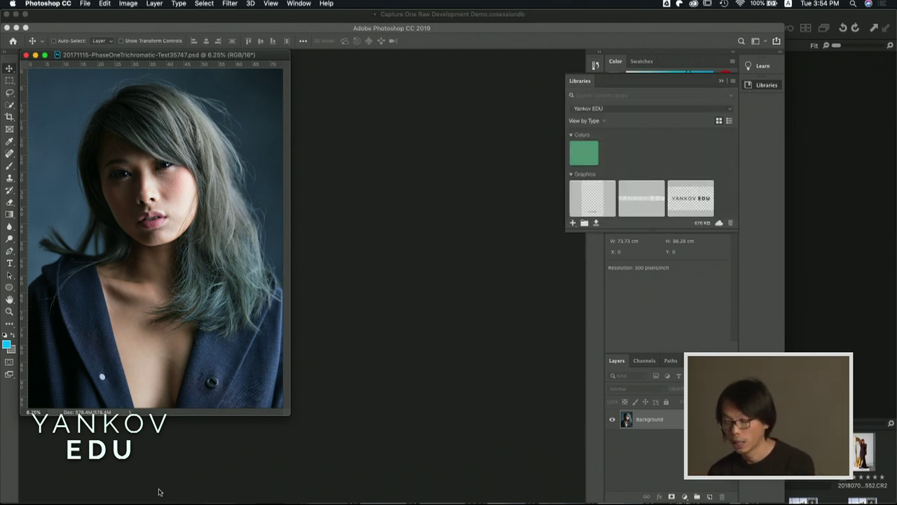
- Switch back to Capture One and select the exported portrait PSD in the session's Output Folder
key("super+Tab")
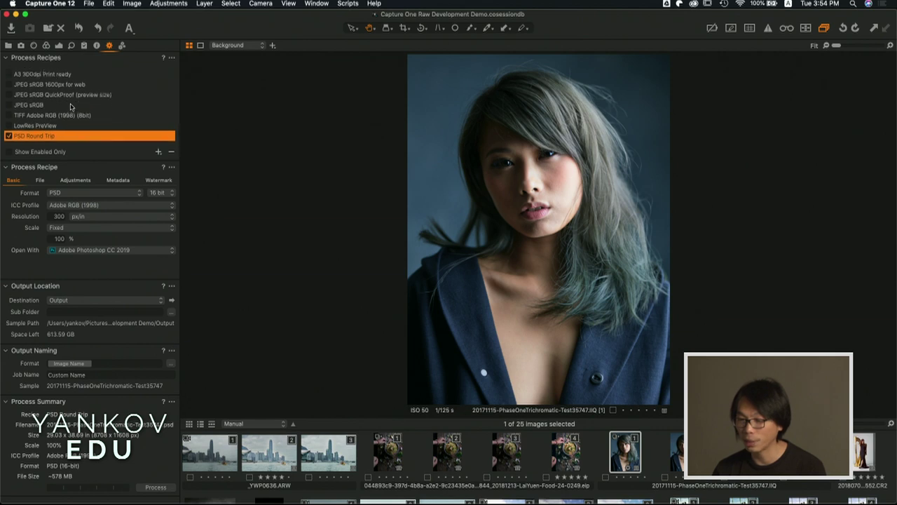
left_click(9, 46)
scroll(40, 122, "up", 2)
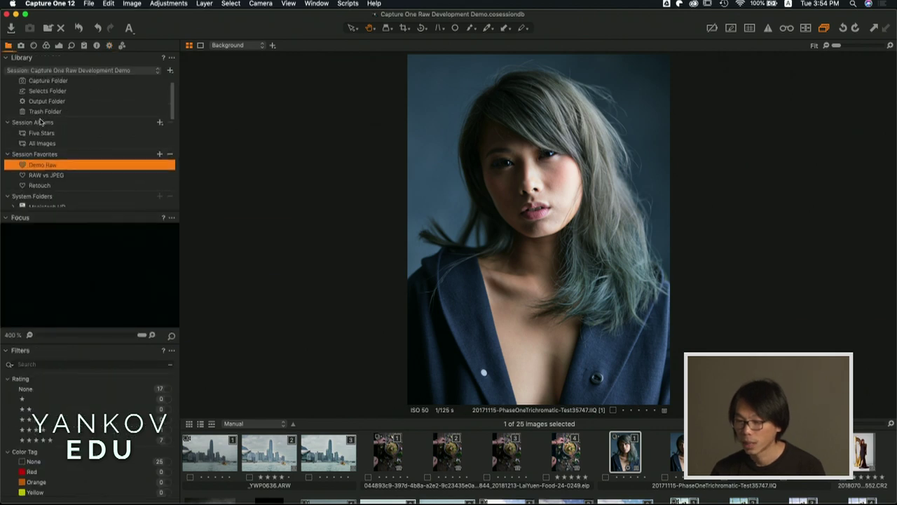
left_click(42, 115)
left_click(216, 454)
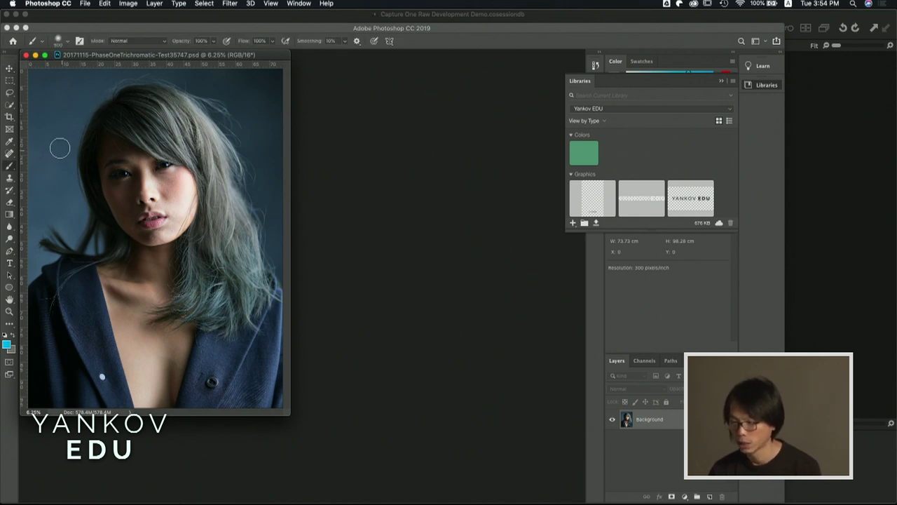
- In Photoshop, paint two soft horizontal cyan brush strokes across the portrait's forehead and eye area, and save the PSD
left_click_drag(59, 145, 213, 145)
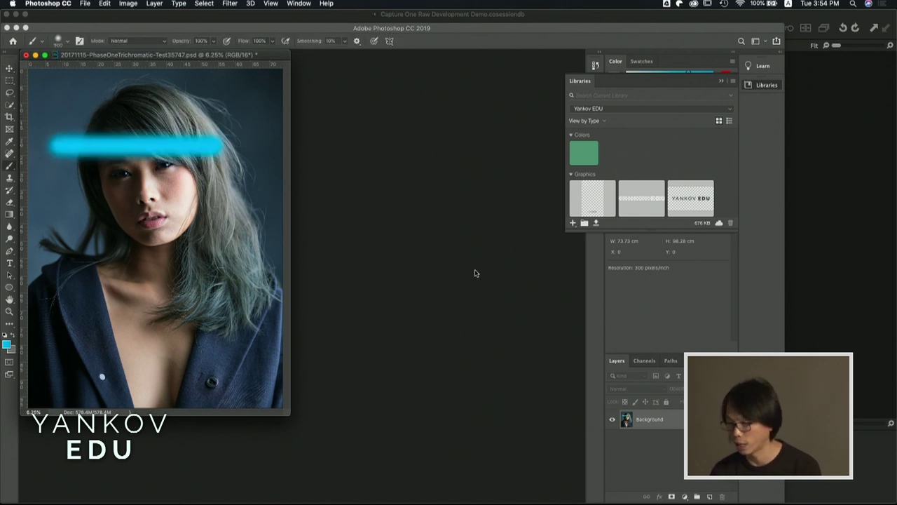
left_click_drag(158, 168, 275, 168)
key("super+s")
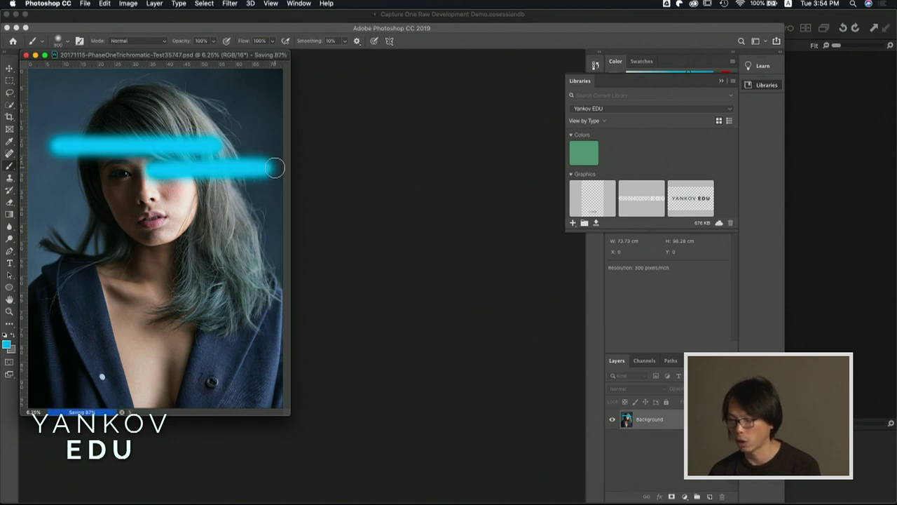
- In Capture One, shift the edited PSD's shadows toward blue and highlights toward orange with 3-way Color Balance, and compare it with the unadjusted look
key("super+Tab")
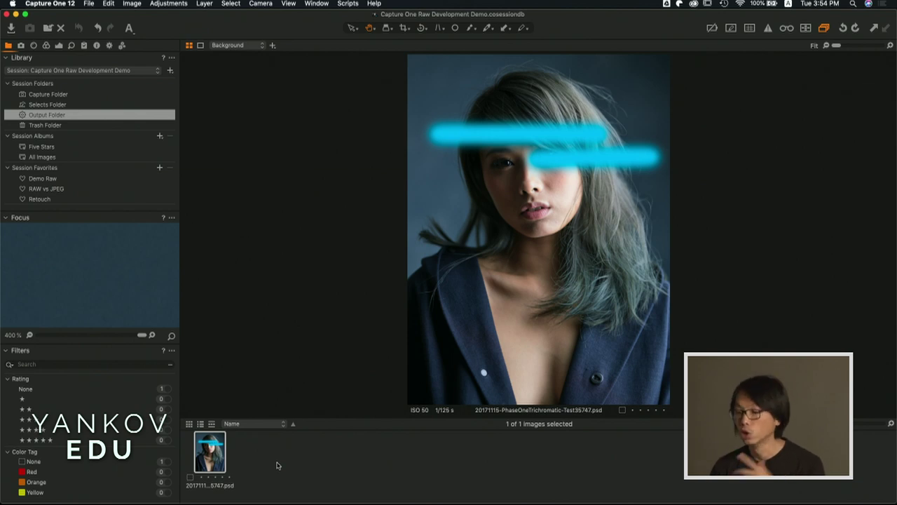
left_click(45, 47)
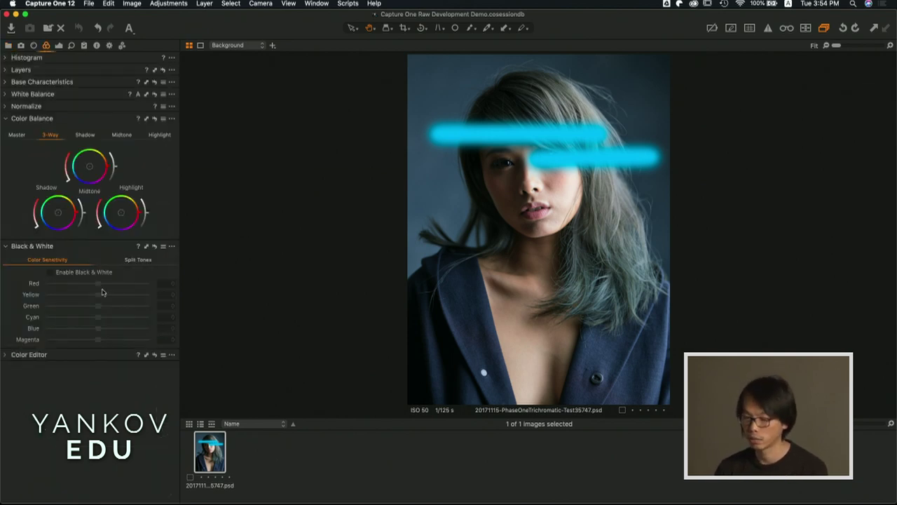
left_click_drag(57, 212, 62, 222)
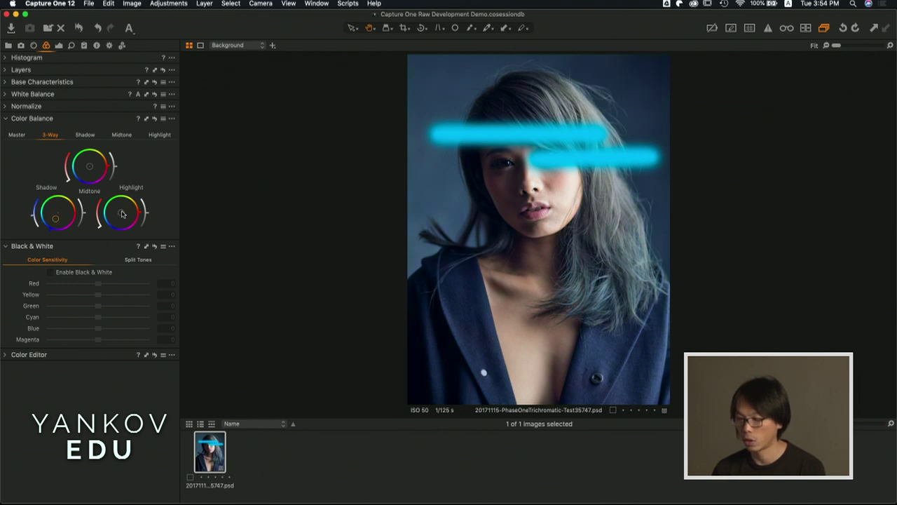
left_click_drag(122, 209, 125, 210)
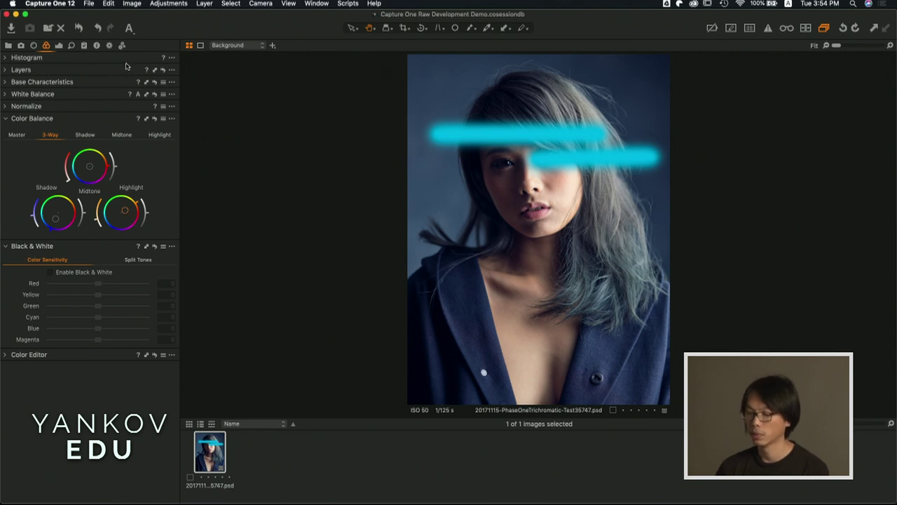
left_click(153, 120)
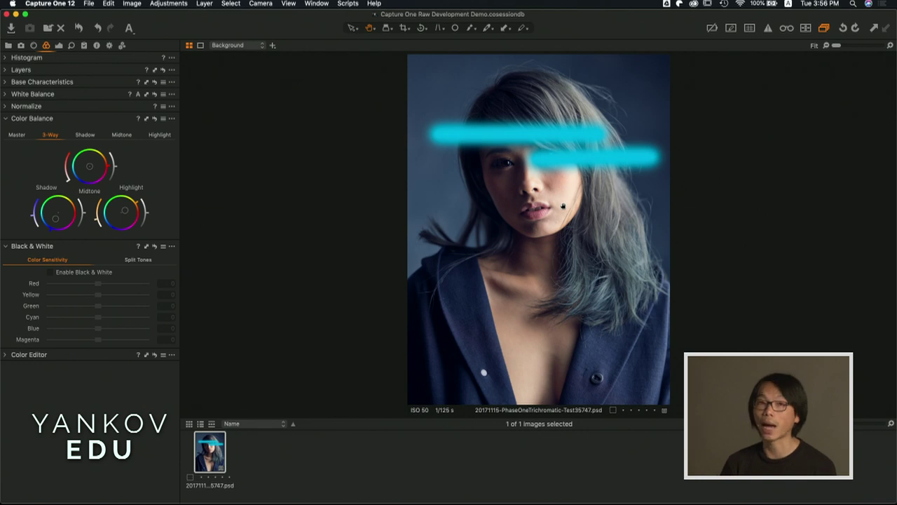
- Open the Retouch session favorite and compare both CF054196.IIQ variants with the composite KV3-layered.jpg, ending on the composite
left_click(9, 46)
left_click(56, 198)
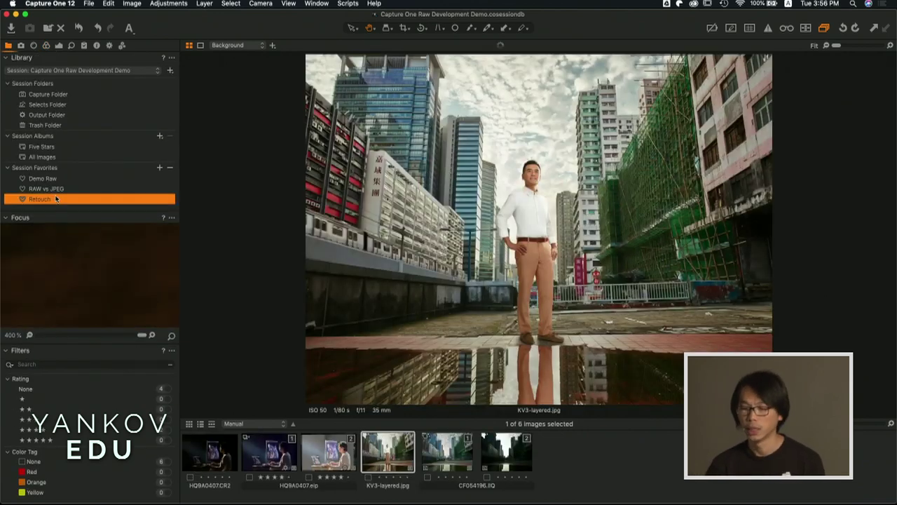
left_click(429, 450)
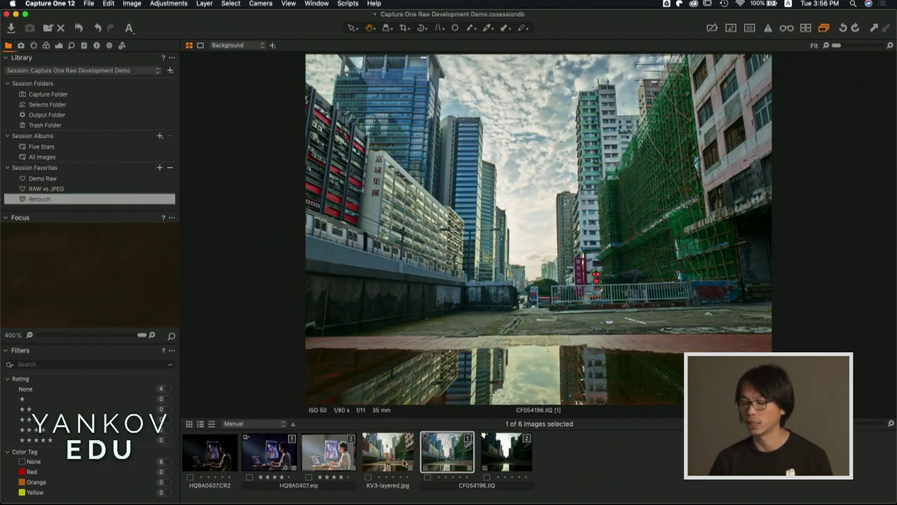
left_click(511, 459)
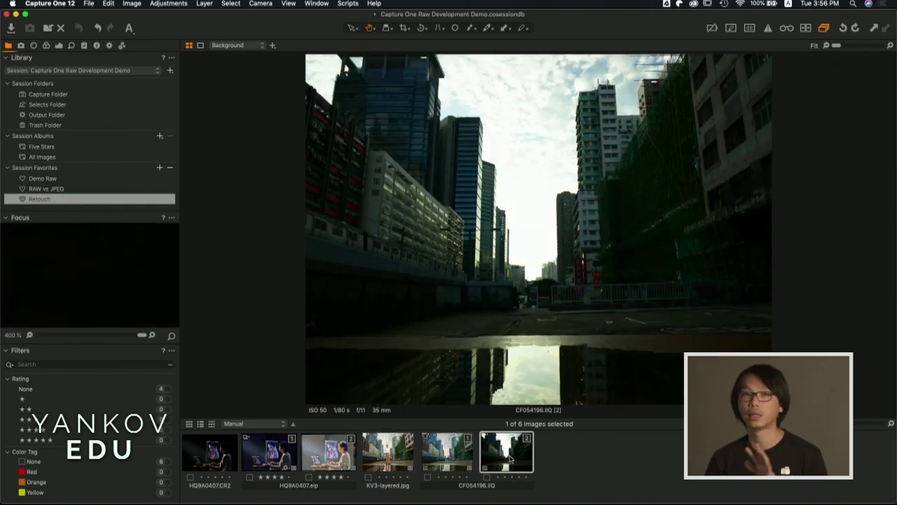
key("Left")
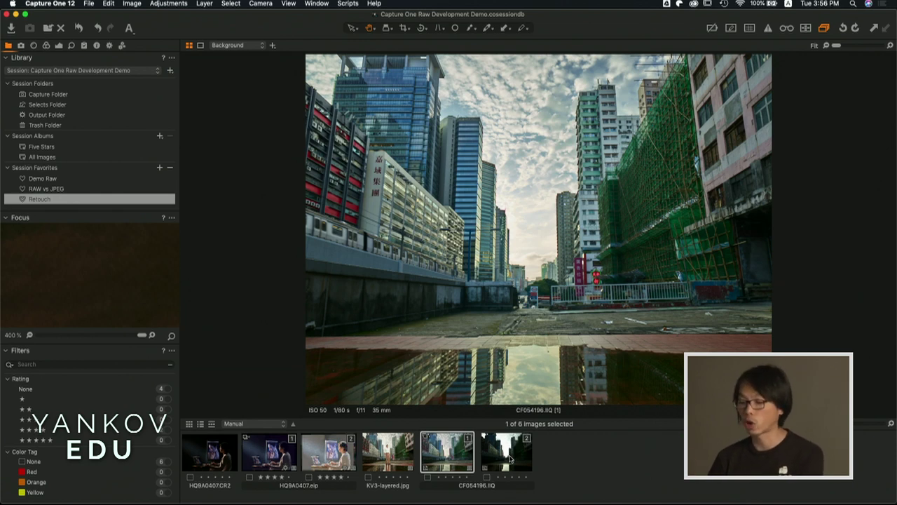
key("Left")
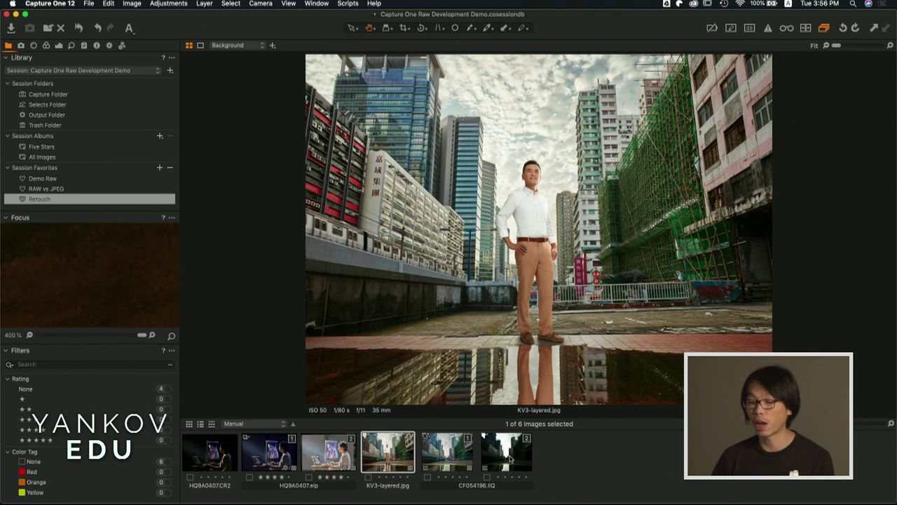
- Shift KV3-layered.jpg's shadows and midtones toward blue and its highlights toward red with 3-way Color Balance, and start switching to another app
left_click(46, 46)
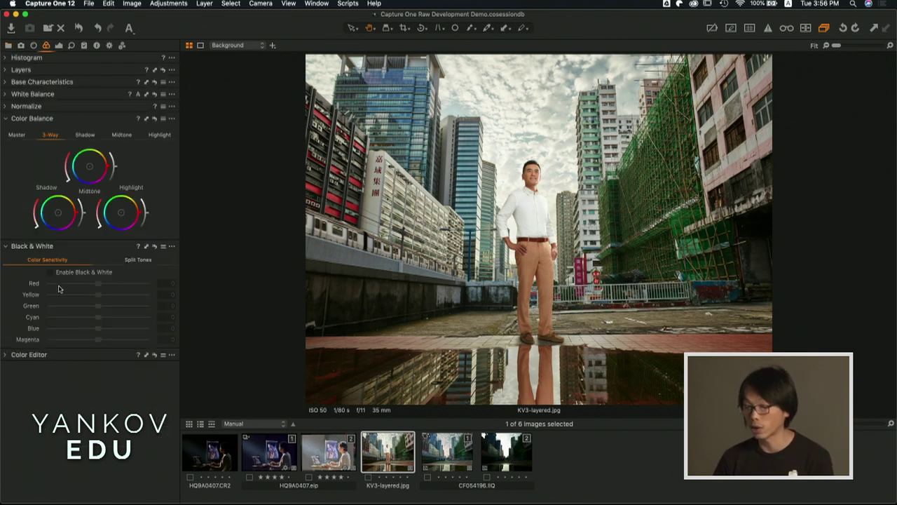
left_click_drag(58, 215, 52, 223)
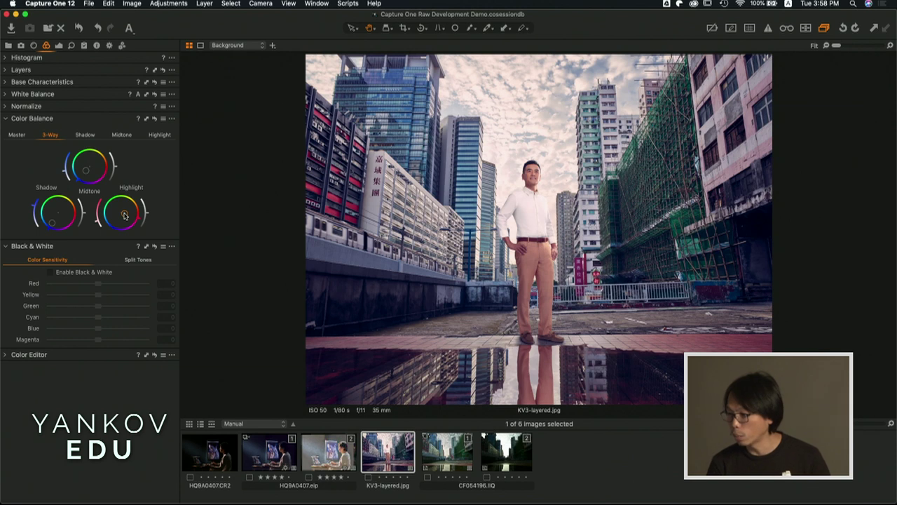
key("super+Tab")
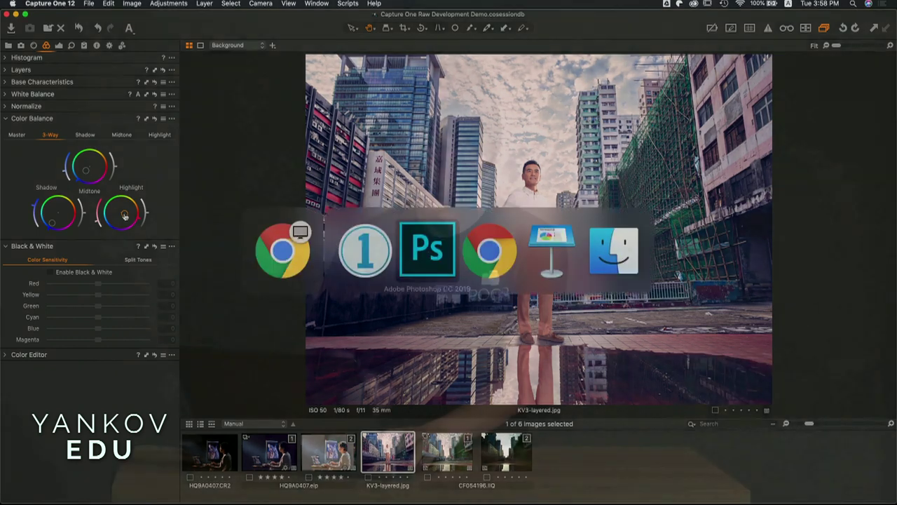